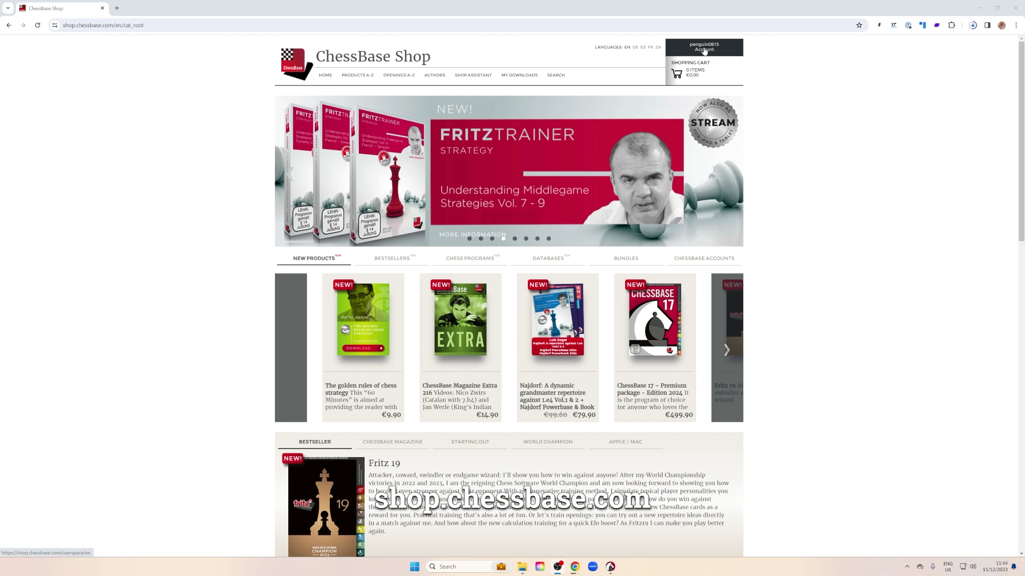
Find Mega Database 2024 among the purchased databases in My Downloads and download its ChessBase 17 setup in the new 2cbh format.
{"action": "left_click", "coordinate": [509, 76]}
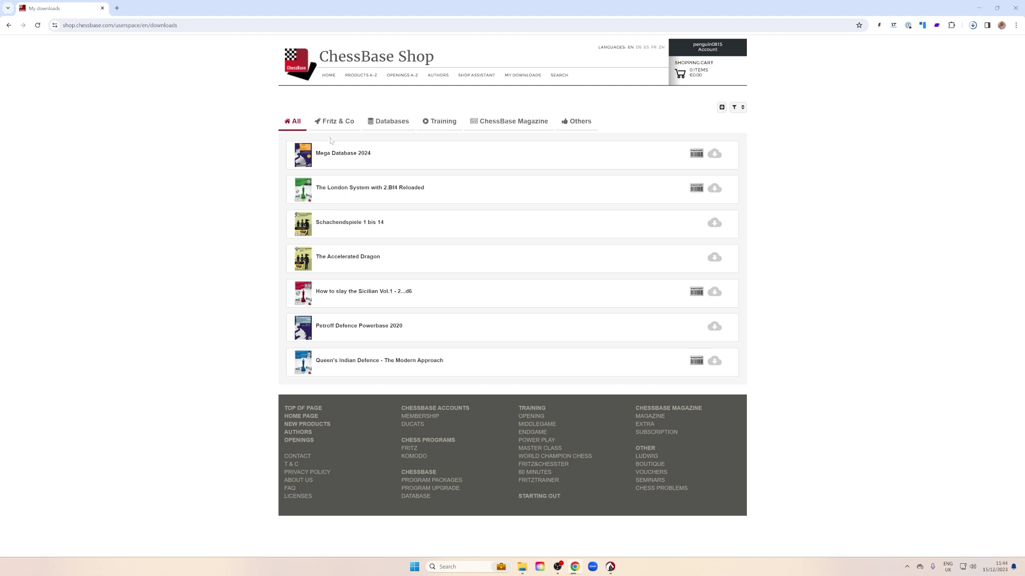
{"action": "left_click", "coordinate": [387, 127]}
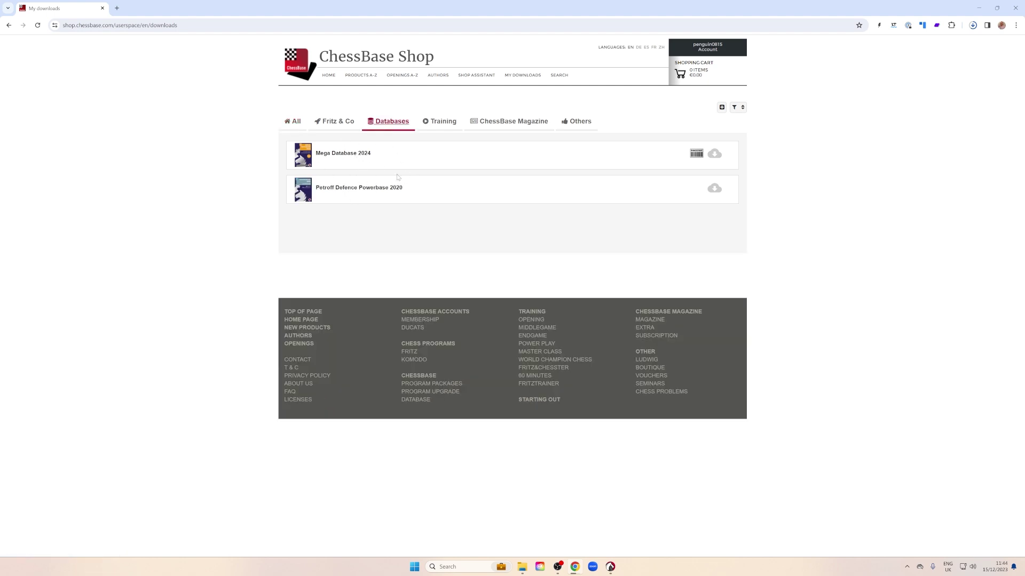
{"action": "left_click", "coordinate": [352, 156]}
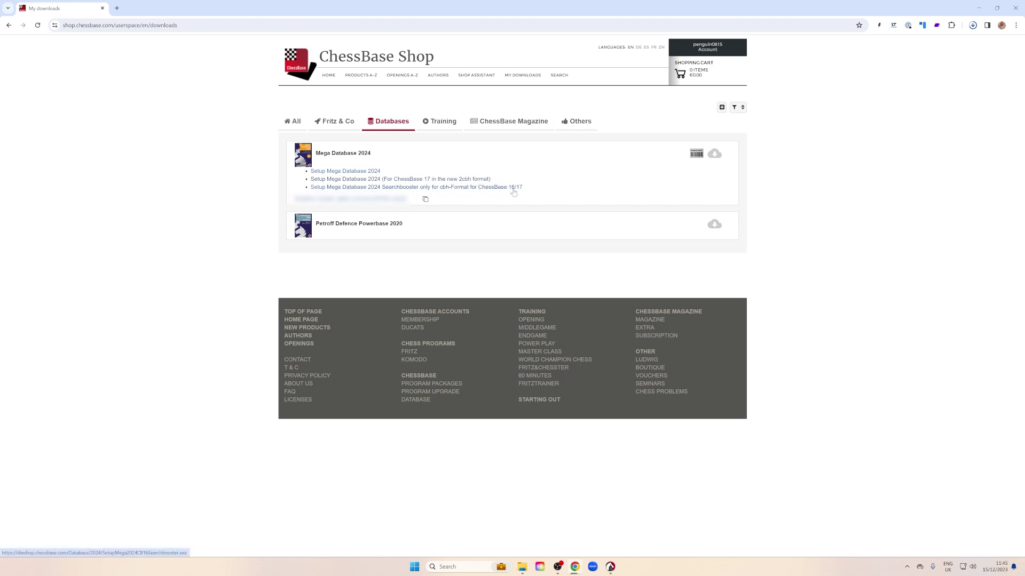
{"action": "left_click", "coordinate": [417, 182]}
Cancel the duplicate SetupMega2024_2cbh (1).exe download and leave the original download running.
{"action": "left_click", "coordinate": [974, 28]}
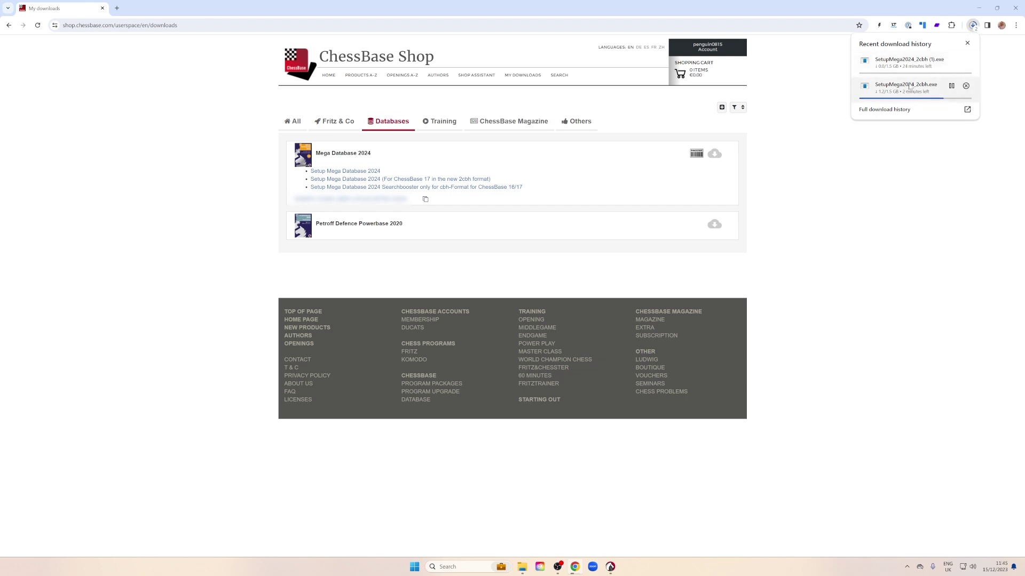
{"action": "left_click", "coordinate": [965, 61]}
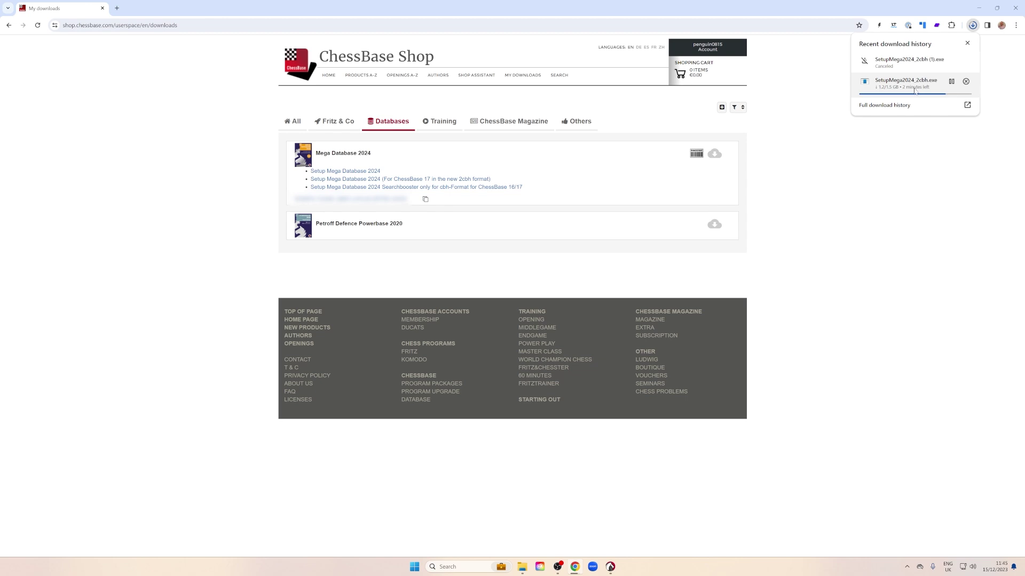
{"action": "left_click", "coordinate": [694, 179]}
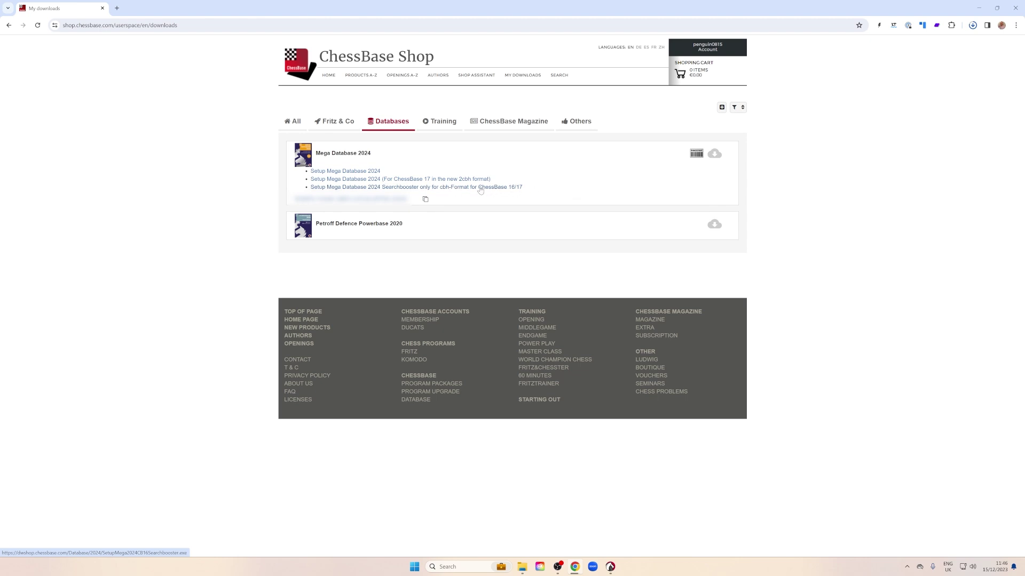
Copy the Mega Database 2024 serial number and check the download progress.
{"action": "left_click", "coordinate": [425, 201]}
{"action": "left_click", "coordinate": [972, 26]}
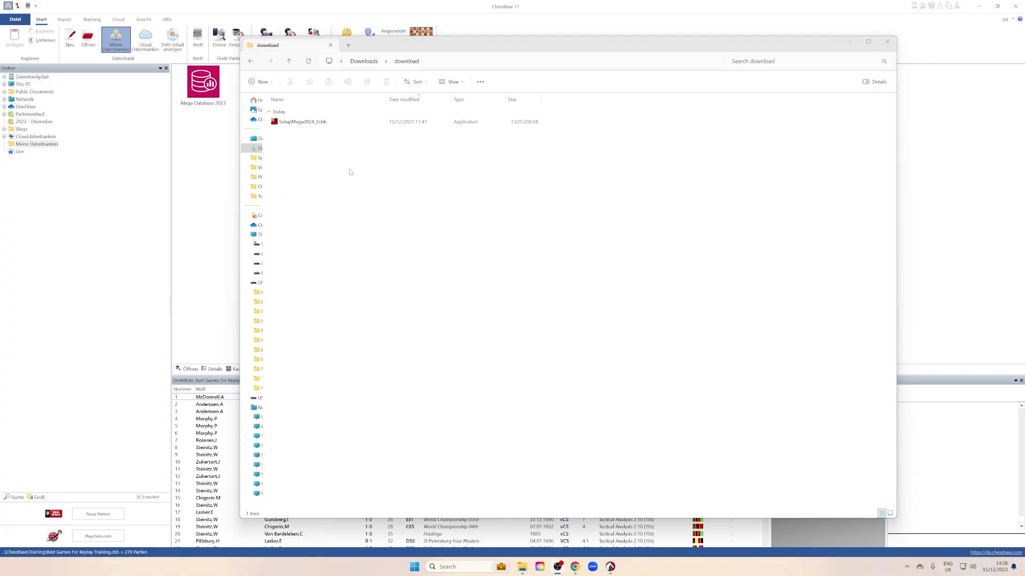
Launch the SetupMega2024_2cbh installer in English and proceed to the install location choice.
{"action": "double_click", "coordinate": [301, 123]}
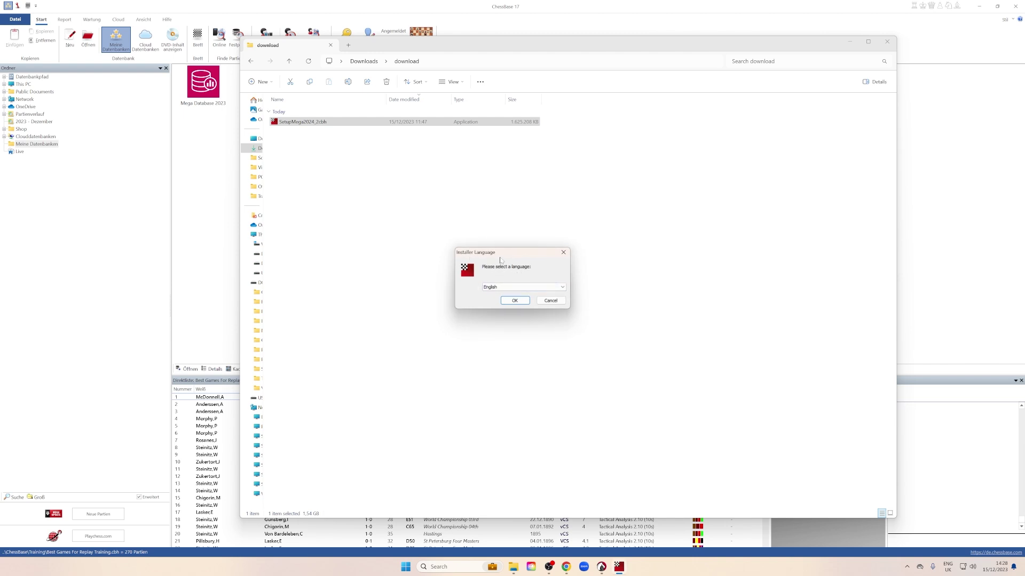
{"action": "left_click", "coordinate": [499, 289]}
{"action": "left_click", "coordinate": [511, 291]}
{"action": "left_click", "coordinate": [514, 301]}
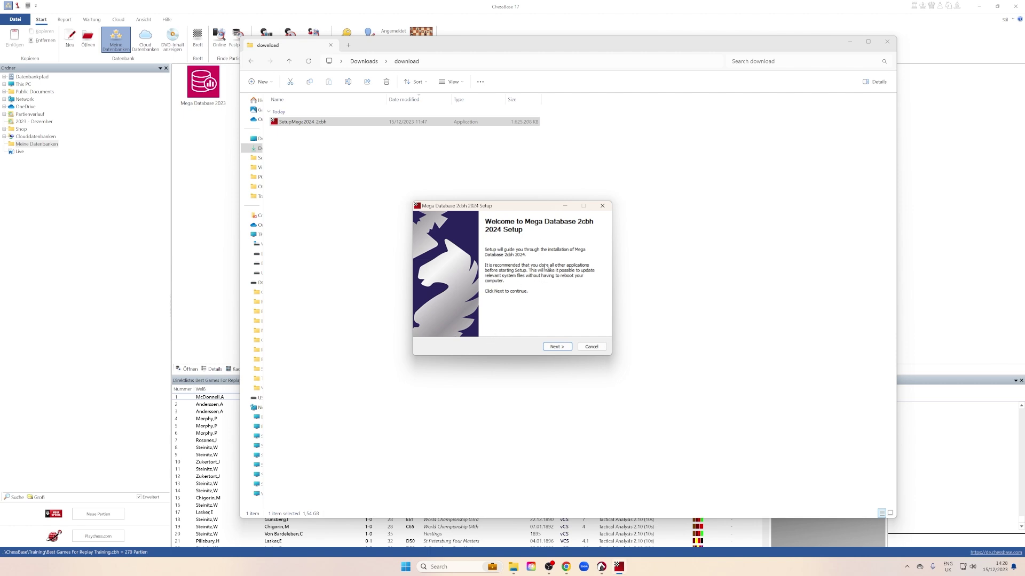
{"action": "left_click", "coordinate": [555, 349]}
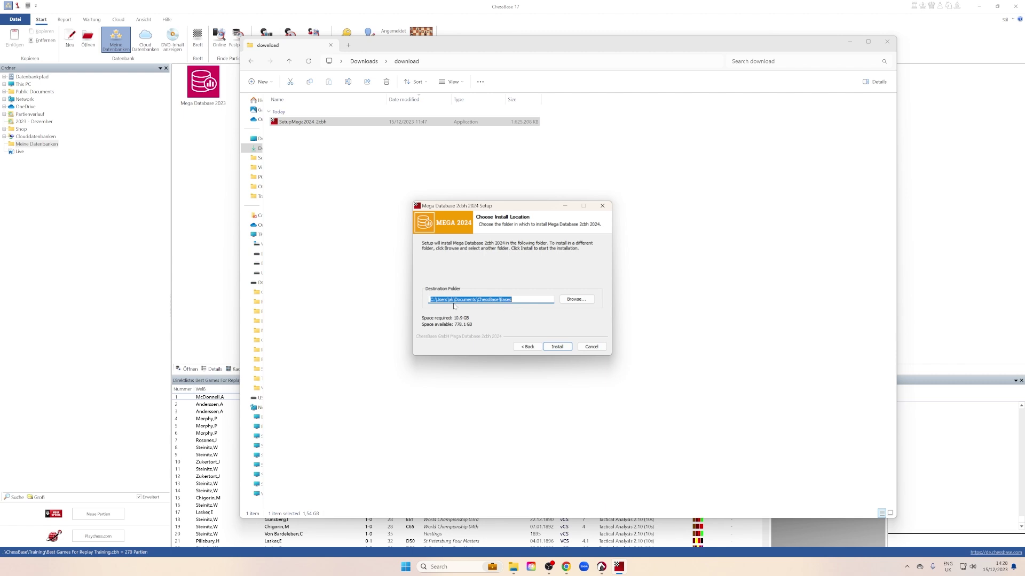
Examine the individual parts of the proposed destination folder path.
{"action": "left_click", "coordinate": [434, 300]}
{"action": "key", "text": "shift+Left"}
{"action": "key", "text": "shift+Left"}
{"action": "key", "text": "shift+Left"}
{"action": "key", "text": "shift+Left"}
{"action": "key", "text": "shift+Left"}
{"action": "key", "text": "Right"}
{"action": "key", "text": "Right"}
{"action": "key", "text": "Right"}
{"action": "key", "text": "Right"}
{"action": "key", "text": "Right"}
{"action": "key", "text": "Right"}
{"action": "key", "text": "Right"}
{"action": "key", "text": "Right"}
{"action": "key", "text": "Right"}
{"action": "key", "text": "Right"}
{"action": "key", "text": "Right"}
{"action": "key", "text": "shift+Left"}
{"action": "key", "text": "shift+Left"}
{"action": "key", "text": "shift+Left"}
{"action": "key", "text": "shift+Left"}
{"action": "key", "text": "shift+Left"}
{"action": "key", "text": "shift+Left"}
{"action": "key", "text": "shift+Left"}
{"action": "key", "text": "shift+Left"}
{"action": "key", "text": "shift+Left"}
{"action": "key", "text": "Right"}
{"action": "key", "text": "Right"}
{"action": "key", "text": "Right"}
{"action": "key", "text": "Right"}
{"action": "key", "text": "Right"}
{"action": "key", "text": "Right"}
{"action": "key", "text": "Right"}
{"action": "key", "text": "Right"}
{"action": "key", "text": "Right"}
{"action": "key", "text": "Right"}
{"action": "key", "text": "Right"}
{"action": "key", "text": "shift+Left"}
{"action": "key", "text": "shift+Left"}
{"action": "key", "text": "shift+Left"}
{"action": "key", "text": "shift+Left"}
{"action": "key", "text": "shift+Left"}
{"action": "key", "text": "shift+Left"}
{"action": "key", "text": "shift+Left"}
{"action": "key", "text": "shift+Left"}
{"action": "key", "text": "Right"}
{"action": "key", "text": "Right"}
{"action": "key", "text": "Right"}
{"action": "key", "text": "Right"}
{"action": "key", "text": "Right"}
{"action": "key", "text": "Right"}
{"action": "key", "text": "Right"}
{"action": "key", "text": "shift+Left"}
{"action": "key", "text": "shift+Left"}
{"action": "key", "text": "shift+Left"}
{"action": "key", "text": "shift+Left"}
{"action": "key", "text": "shift+Left"}
Install Mega Database 2cbh 2024 into the Documents\ChessBase\Bases folder and finish the setup with the database opened.
{"action": "left_click", "coordinate": [572, 299]}
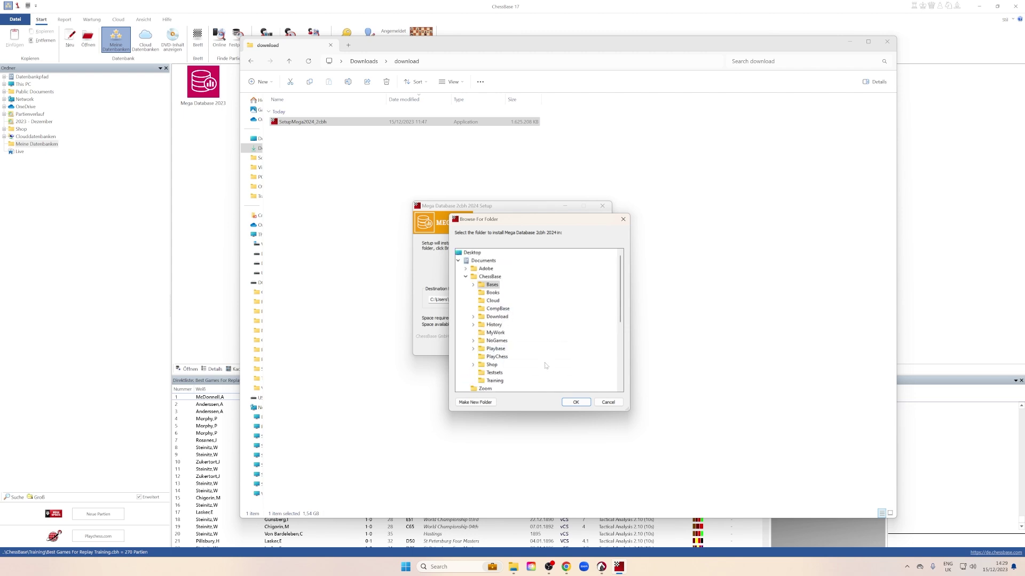
{"action": "left_click", "coordinate": [575, 402]}
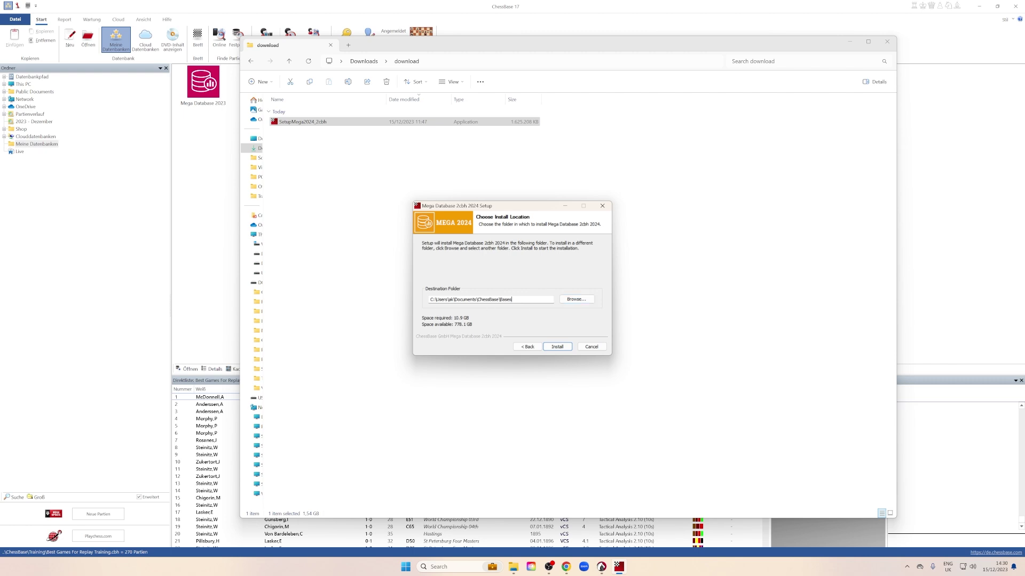
{"action": "key", "text": "shift+Tab"}
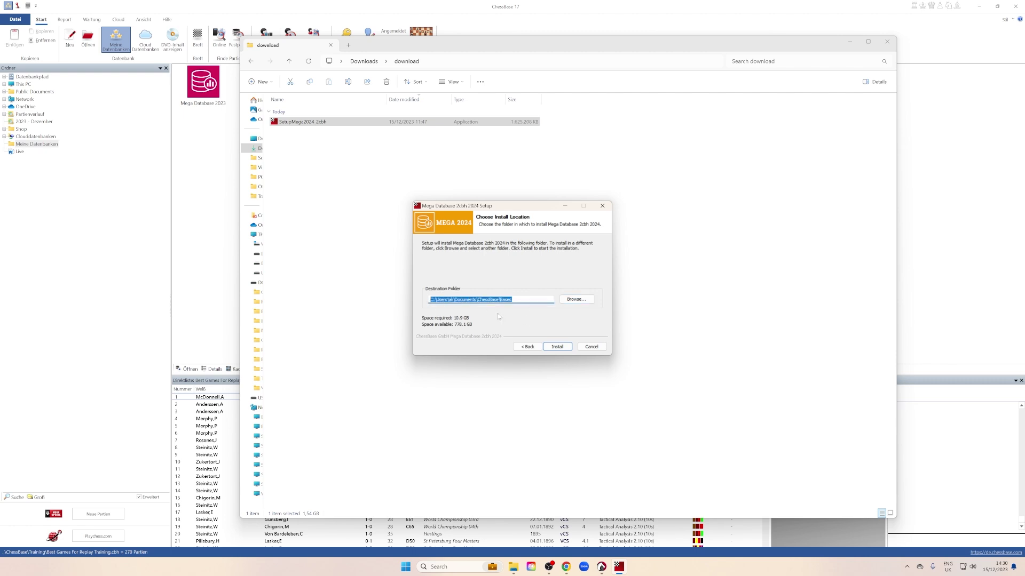
{"action": "key", "text": "End"}
{"action": "left_click", "coordinate": [558, 346]}
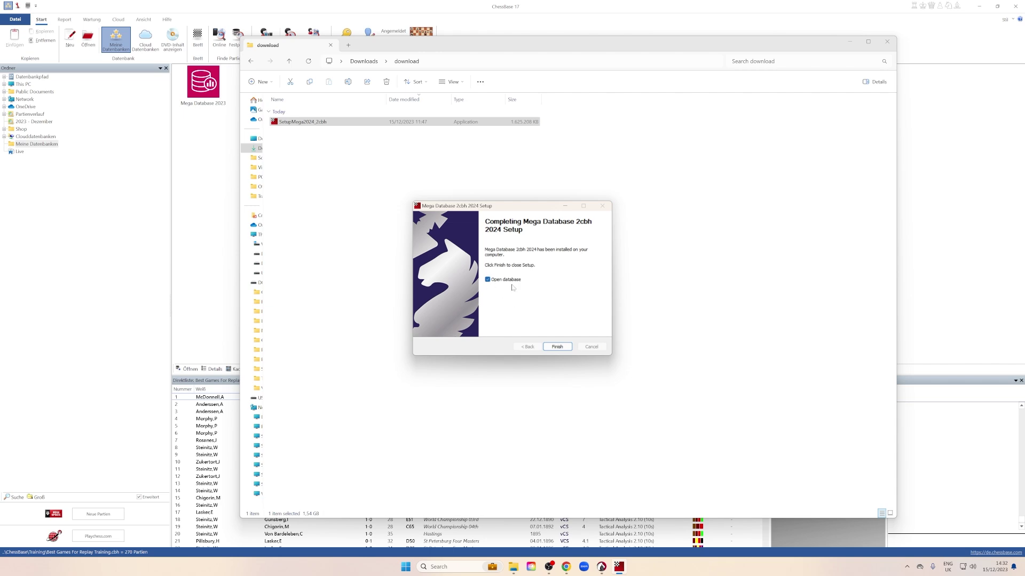
{"action": "left_click", "coordinate": [557, 347]}
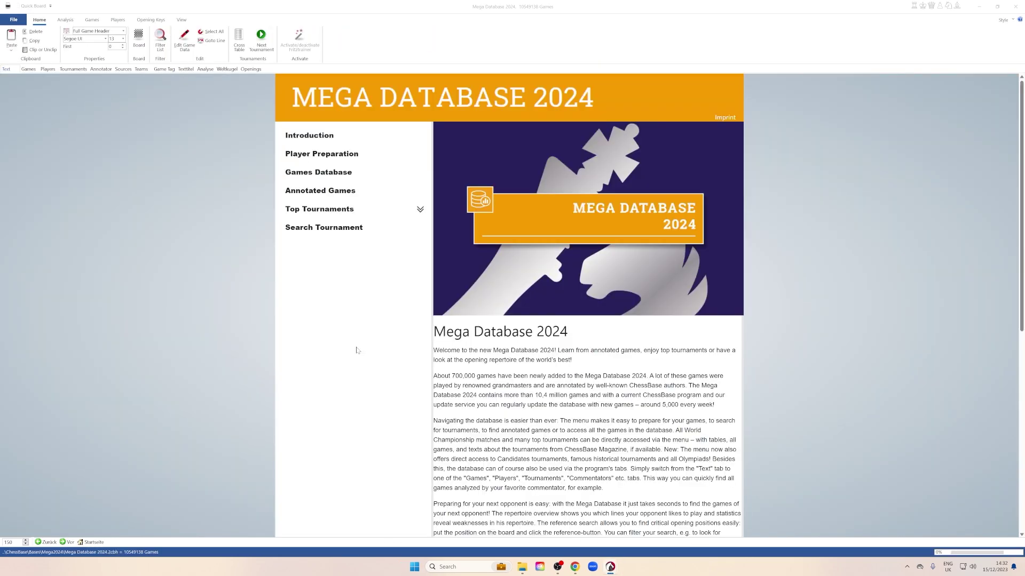
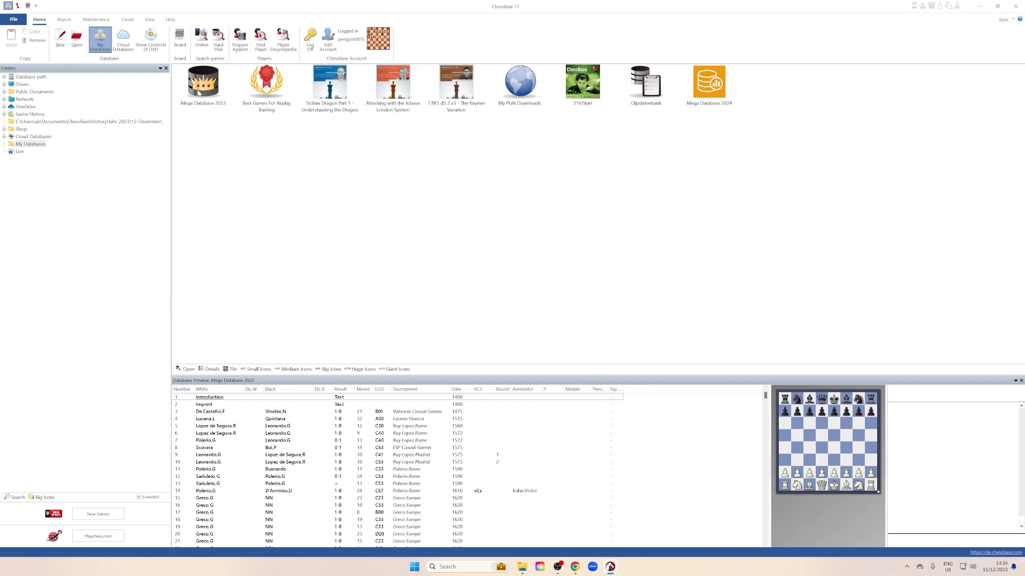
Set Mega Database 2024 as the reference database in its properties.
{"action": "left_click", "coordinate": [709, 83]}
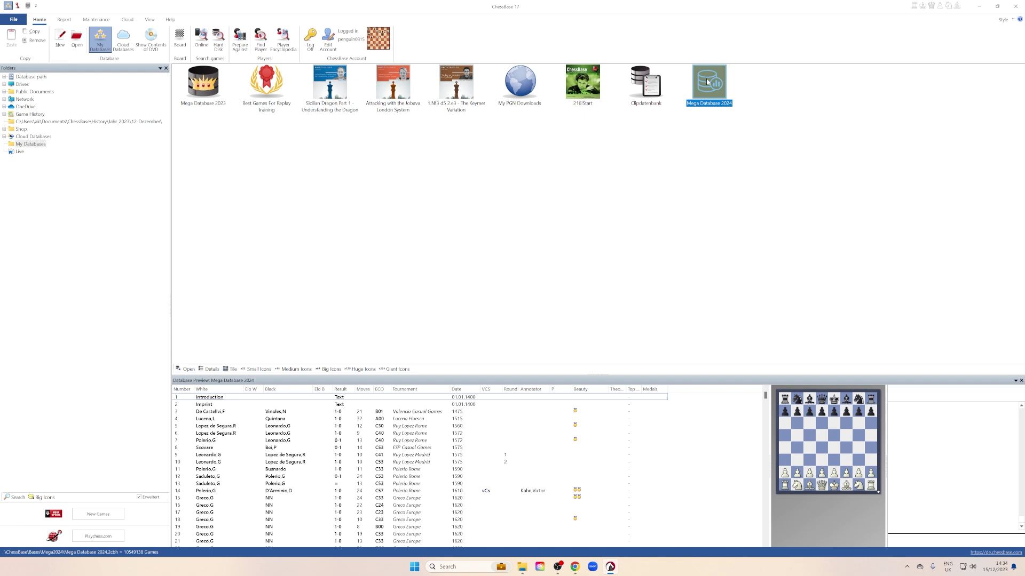
{"action": "right_click", "coordinate": [708, 82]}
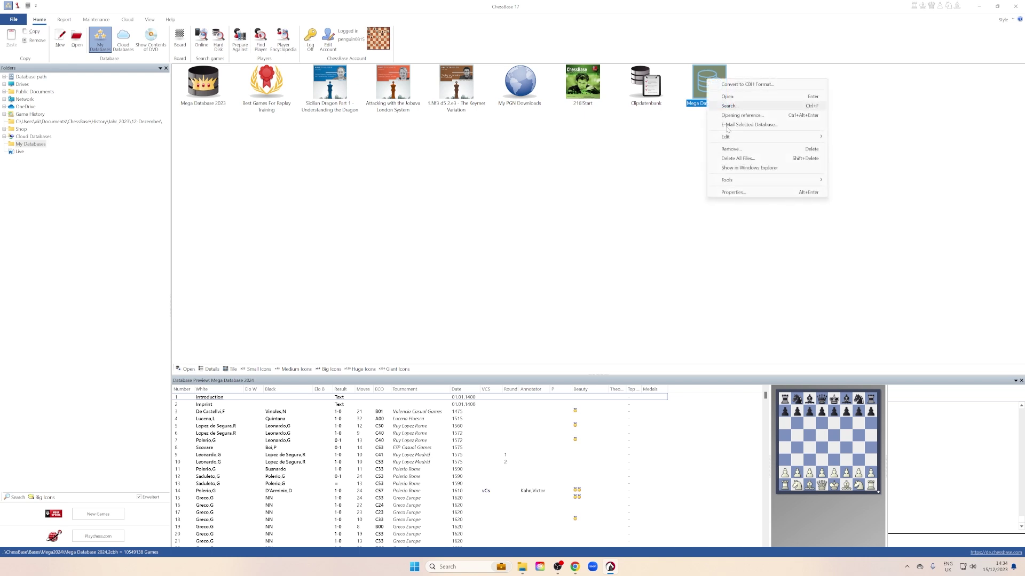
{"action": "left_click", "coordinate": [730, 192]}
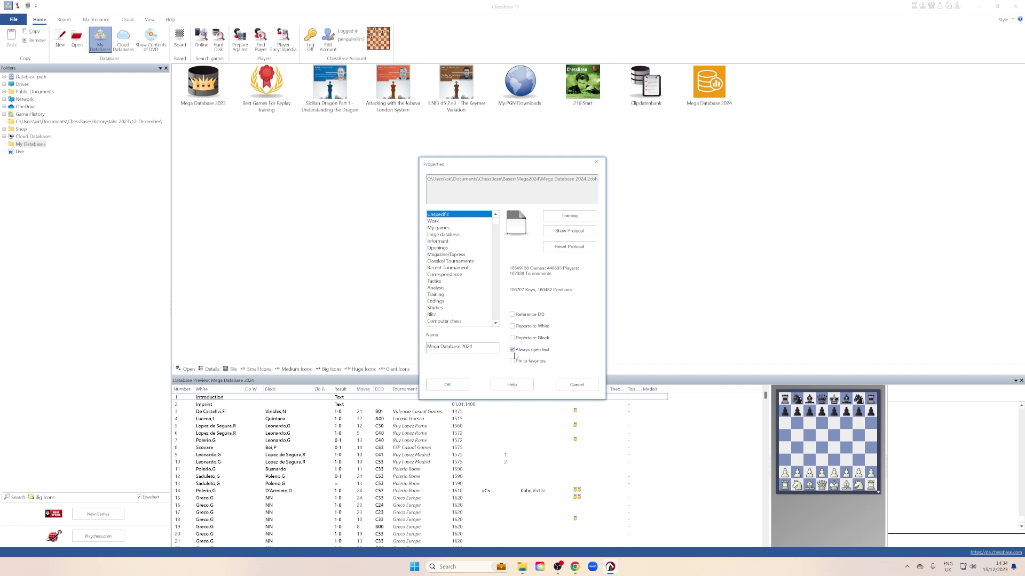
{"action": "left_click_drag", "start_coordinate": [439, 249], "coordinate": [441, 214]}
{"action": "left_click", "coordinate": [512, 315]}
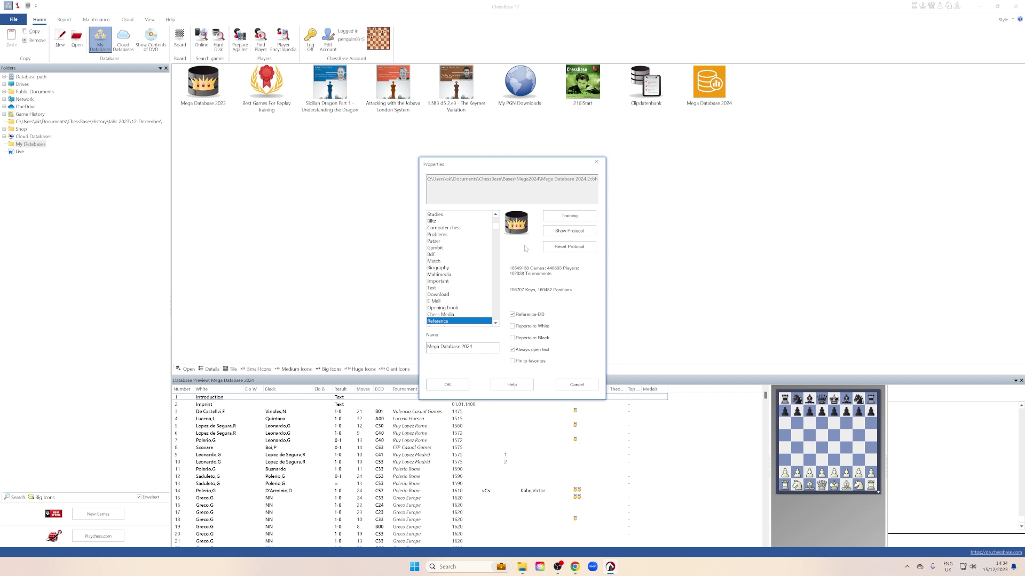
{"action": "left_click", "coordinate": [448, 385]}
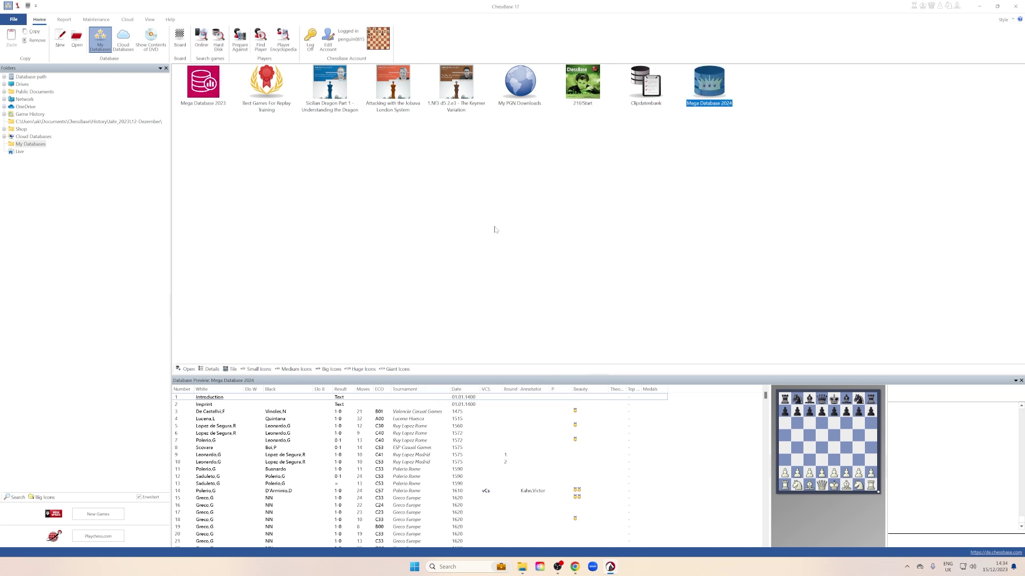
{"action": "left_click", "coordinate": [212, 110]}
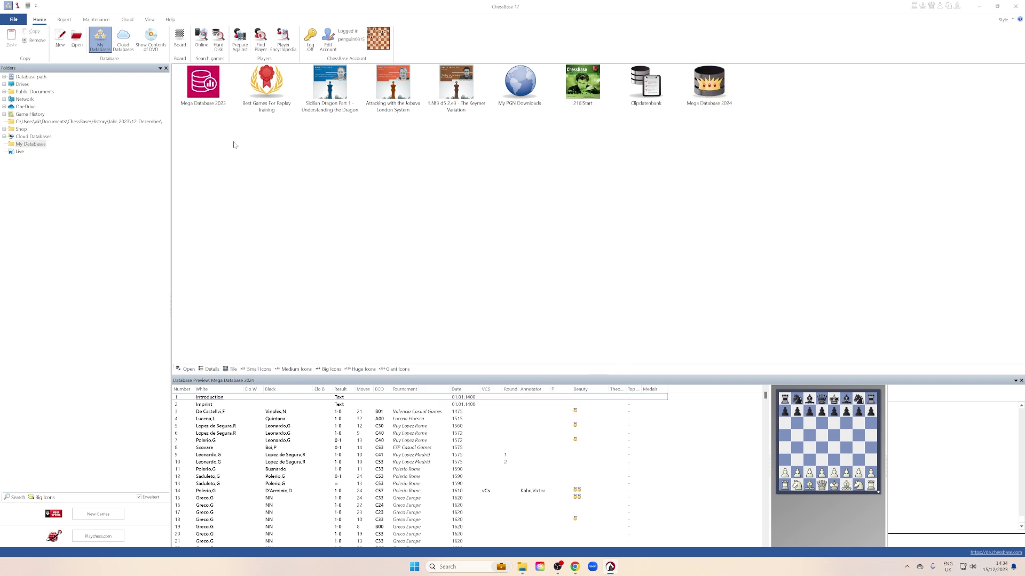
{"action": "left_click", "coordinate": [665, 156]}
Open a board window and look up the current position in the reference database.
{"action": "left_click", "coordinate": [179, 38]}
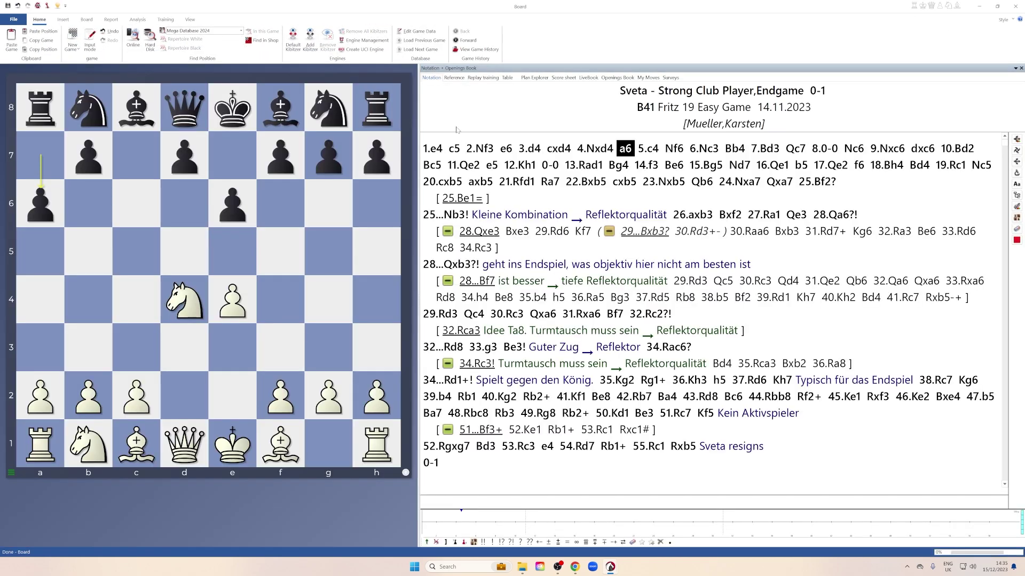
{"action": "left_click", "coordinate": [454, 78]}
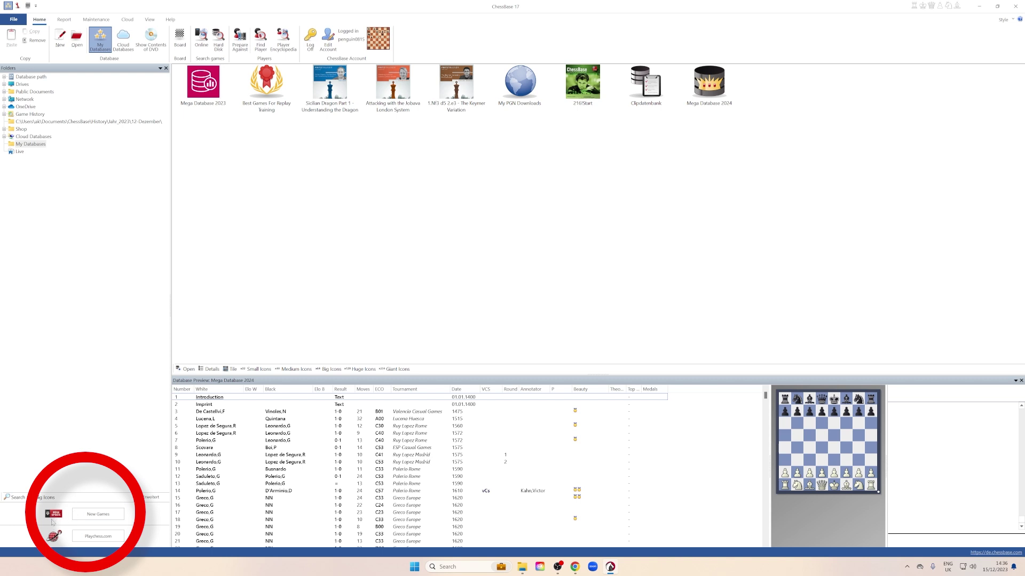
Open the New Games update window and widen the title and state columns of the Megabase list.
{"action": "left_click", "coordinate": [89, 518]}
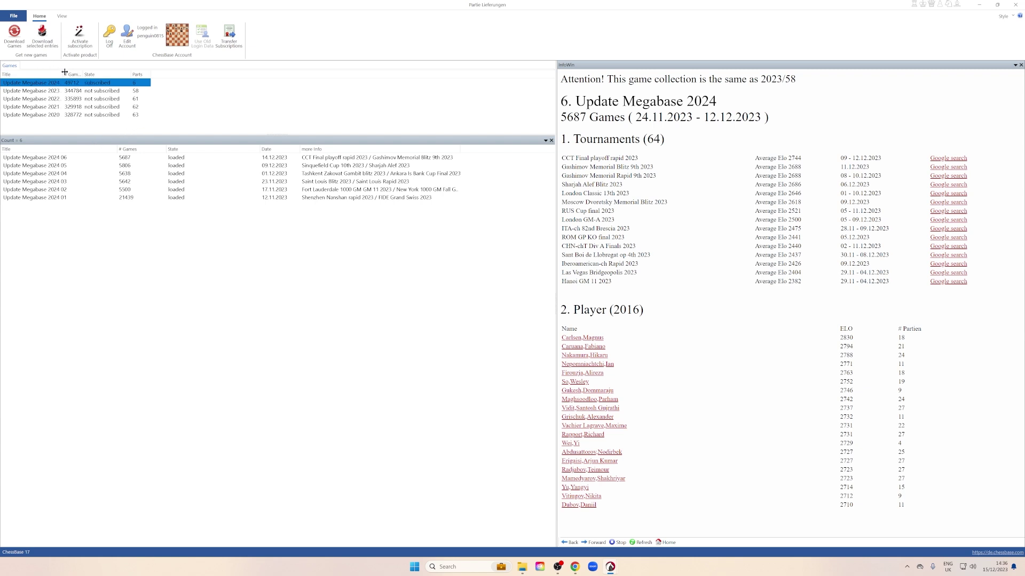
{"action": "left_click_drag", "start_coordinate": [57, 74], "coordinate": [103, 74]}
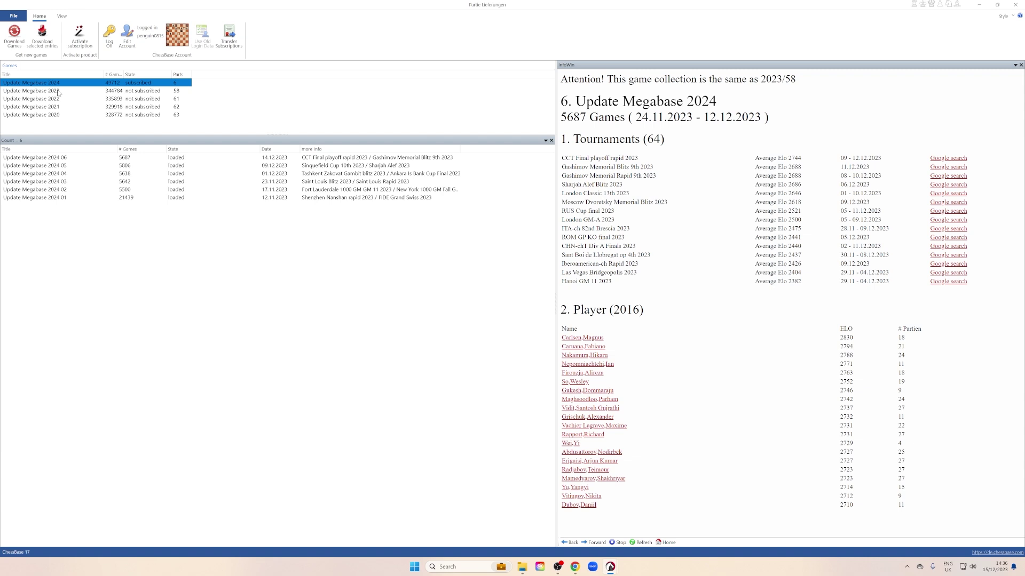
{"action": "left_click_drag", "start_coordinate": [125, 71], "coordinate": [235, 74]}
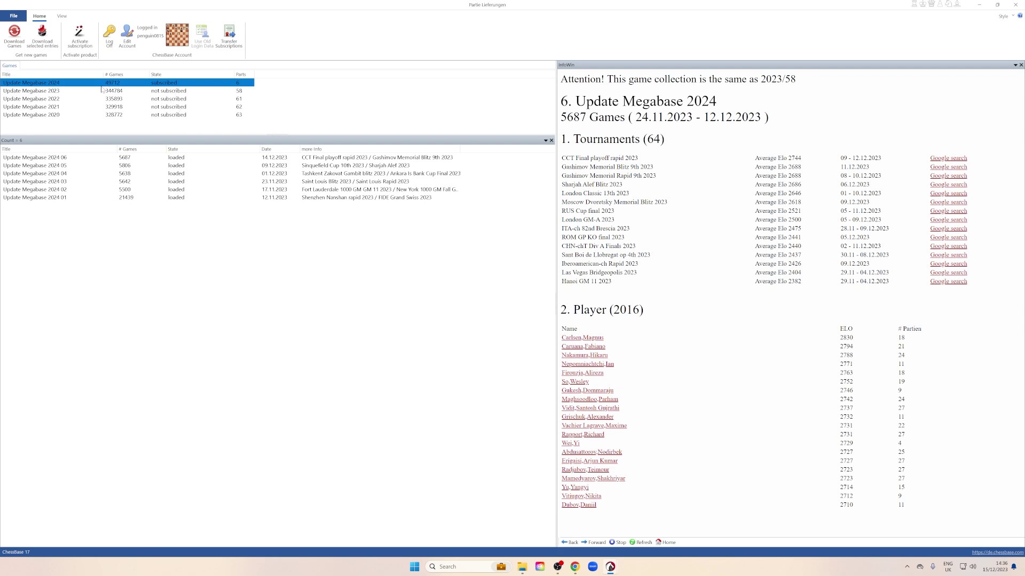
Look through the Update Megabase 2023, 2022, 2021 and 2020 collections and several of the 2020 update entries.
{"action": "left_click", "coordinate": [72, 91]}
{"action": "left_click", "coordinate": [55, 100]}
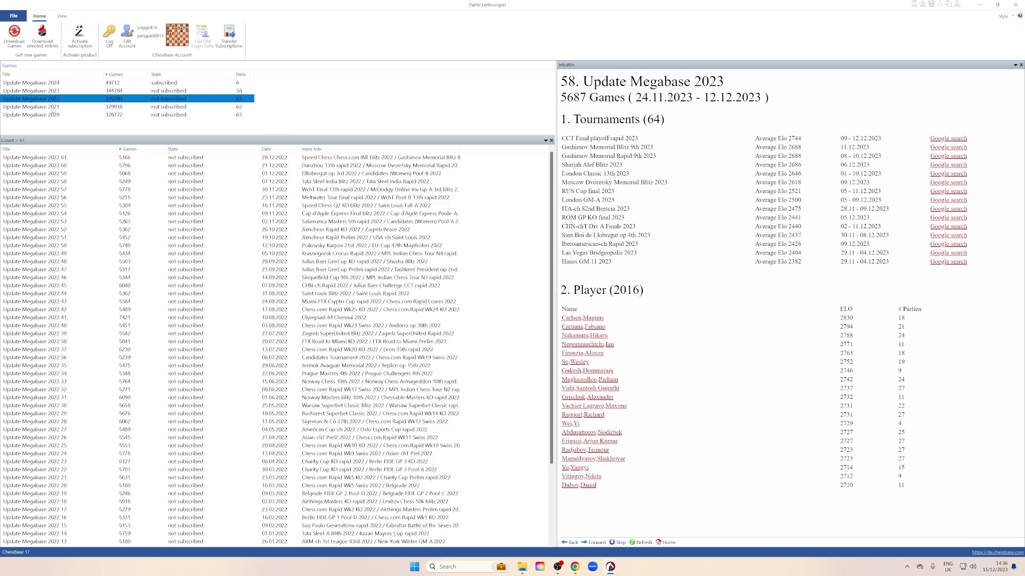
{"action": "left_click", "coordinate": [54, 106]}
{"action": "left_click", "coordinate": [51, 114]}
{"action": "left_click", "coordinate": [75, 222]}
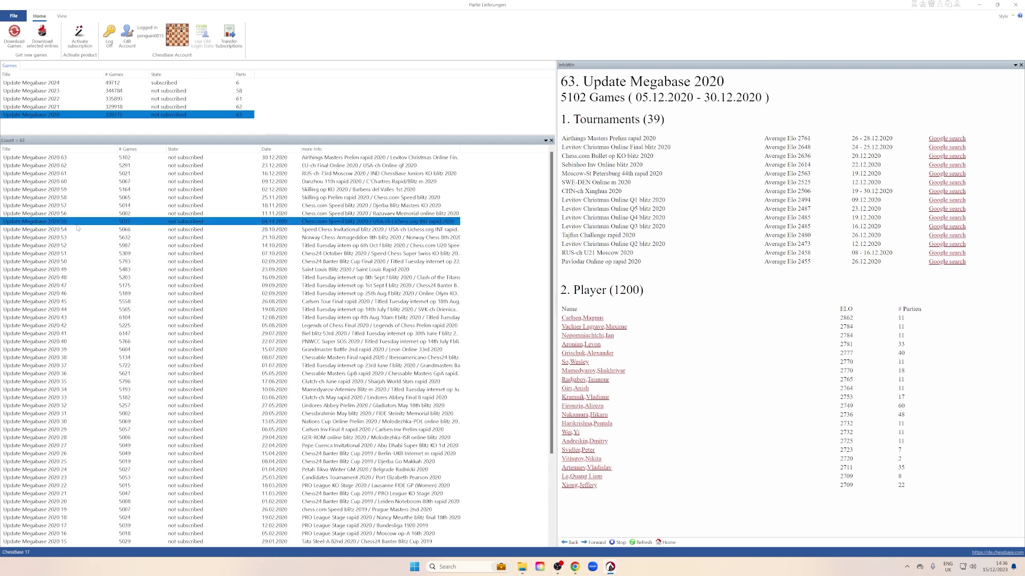
{"action": "left_click", "coordinate": [79, 293]}
{"action": "left_click", "coordinate": [65, 358]}
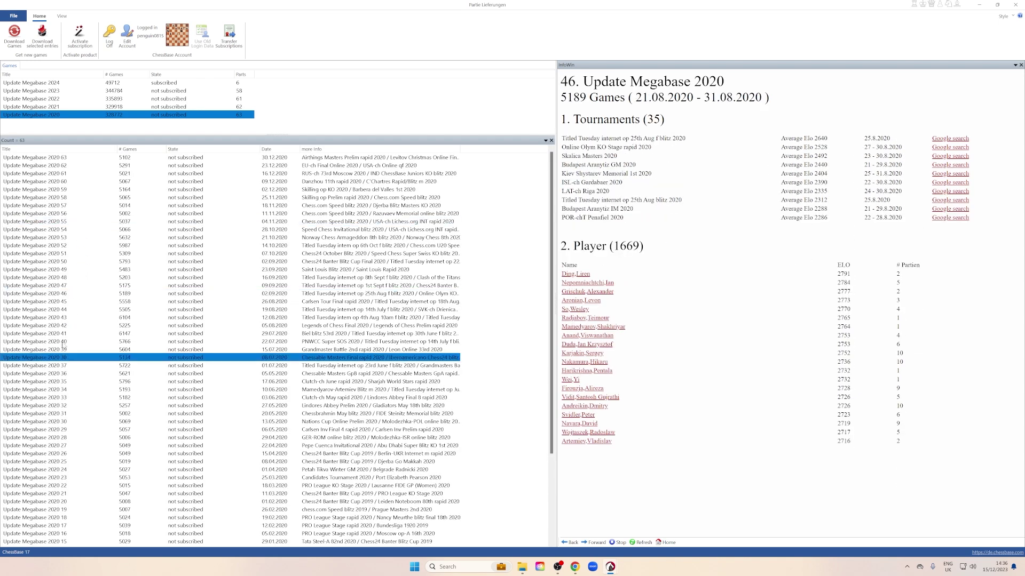
Examine the tournaments and players in the Update Megabase 2024 entries 01 through 06.
{"action": "left_click", "coordinate": [63, 85]}
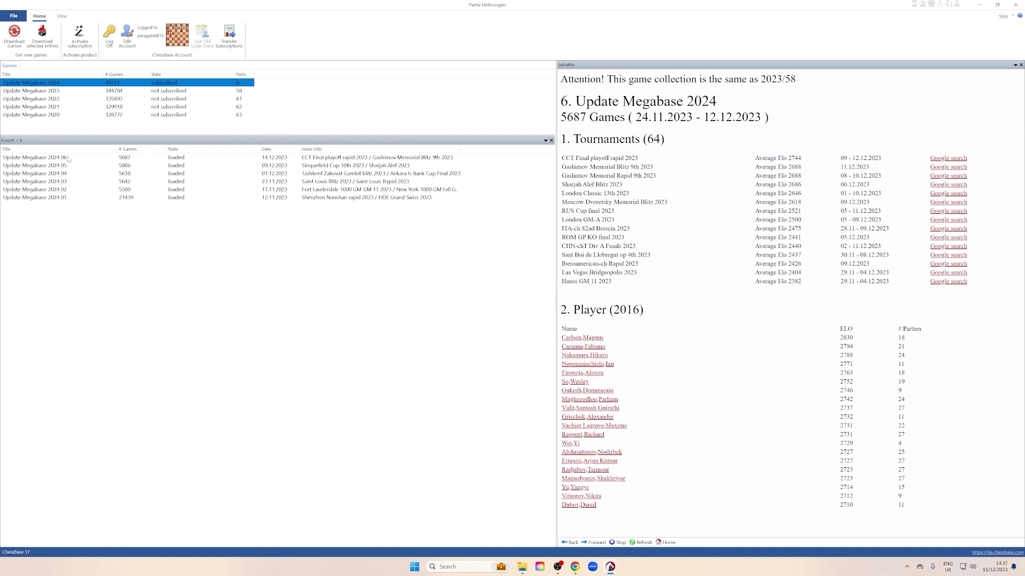
{"action": "left_click", "coordinate": [64, 199]}
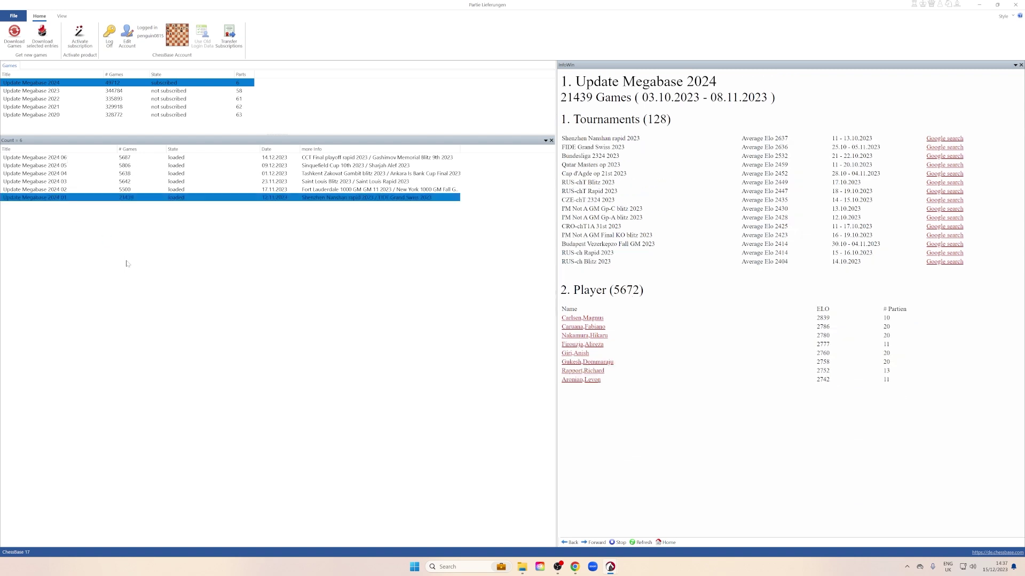
{"action": "left_click", "coordinate": [124, 189]}
{"action": "left_click", "coordinate": [124, 181]}
{"action": "left_click", "coordinate": [124, 174]}
{"action": "left_click", "coordinate": [125, 166]}
{"action": "left_click", "coordinate": [126, 157]}
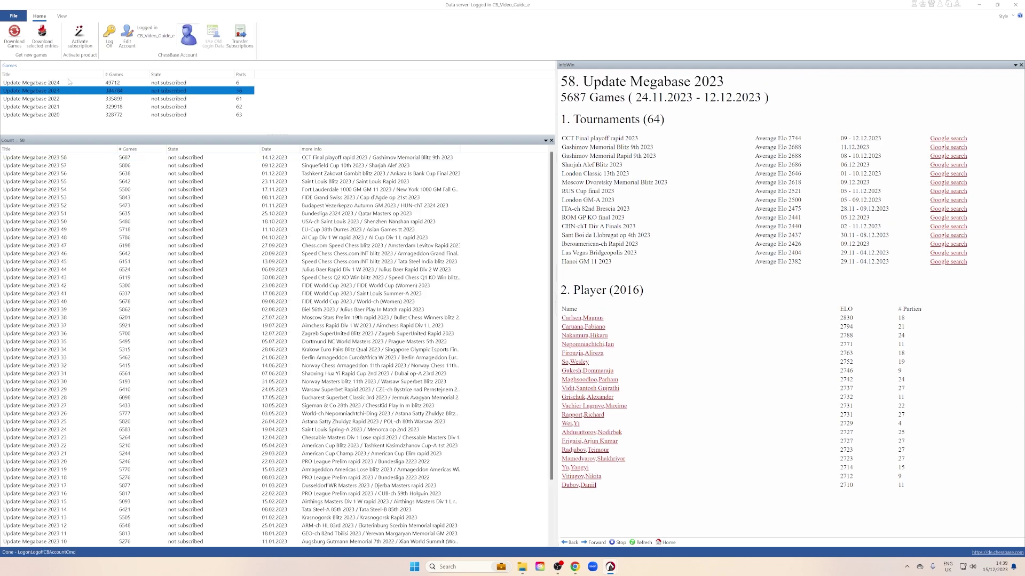
Activate the subscription for Update Megabase 2024.
{"action": "left_click", "coordinate": [68, 84]}
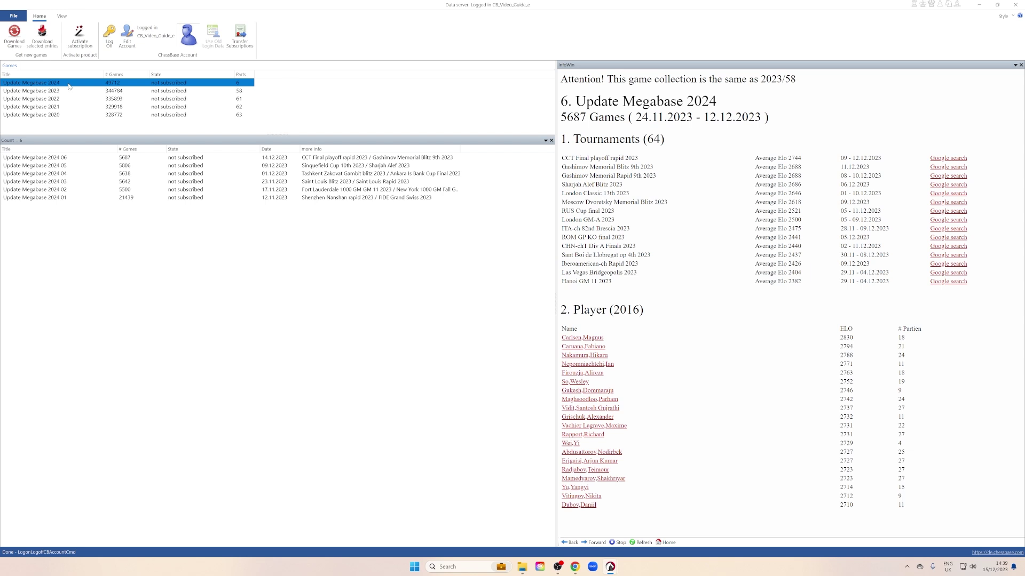
{"action": "left_click", "coordinate": [81, 38]}
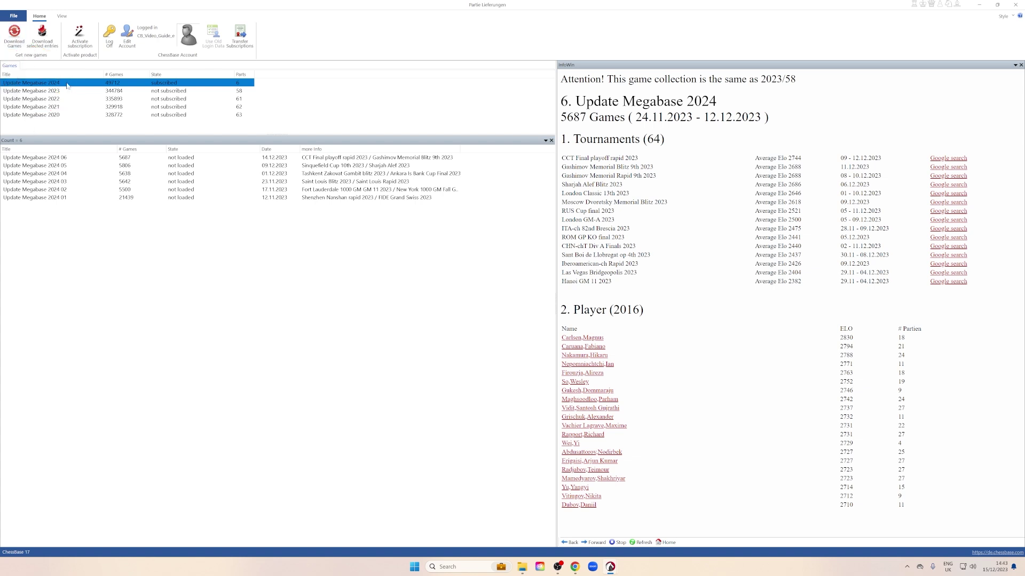
Download all new games of the Update Megabase 2024 subscription and acknowledge the import summary.
{"action": "left_click", "coordinate": [13, 35]}
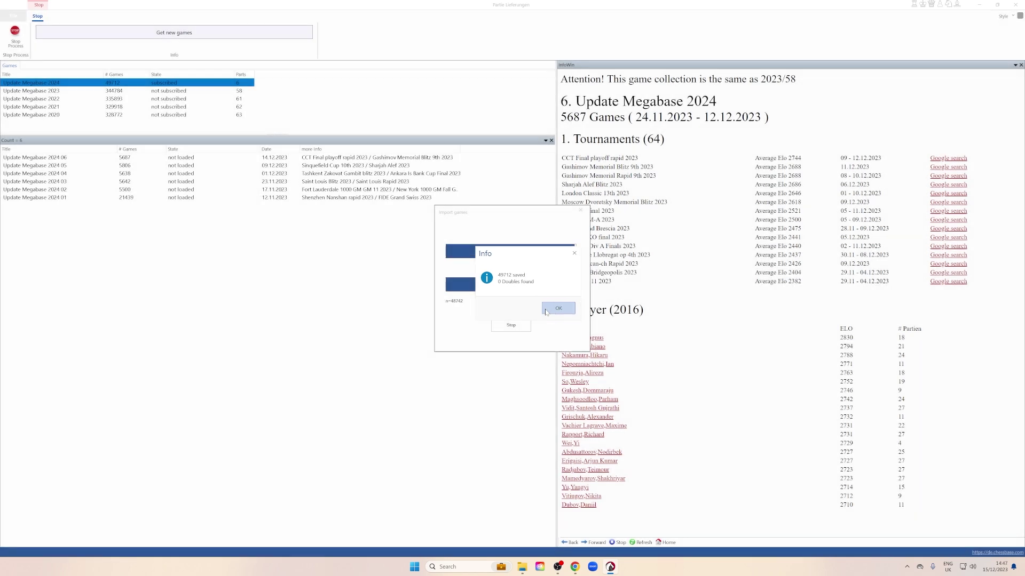
{"action": "left_click", "coordinate": [547, 310]}
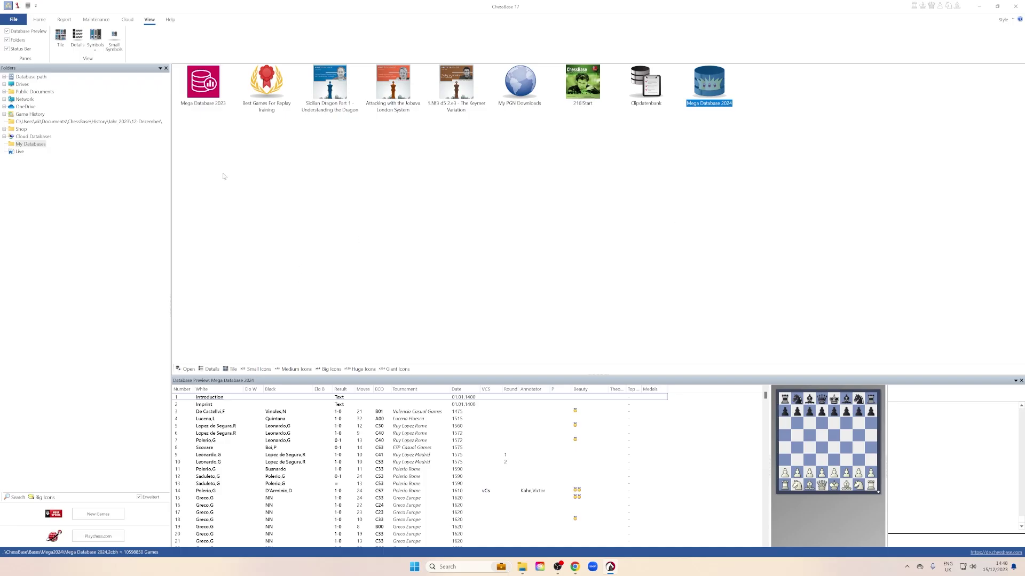
Reopen the New Games window and download only the Update Megabase 2024 03 entry, keeping it as a single database.
{"action": "left_click", "coordinate": [99, 515]}
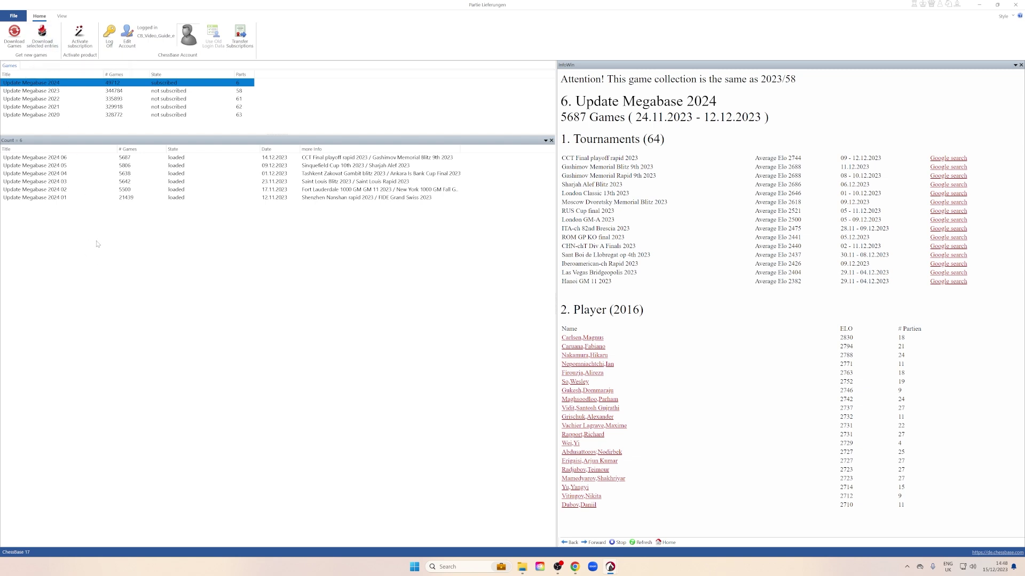
{"action": "left_click", "coordinate": [70, 182]}
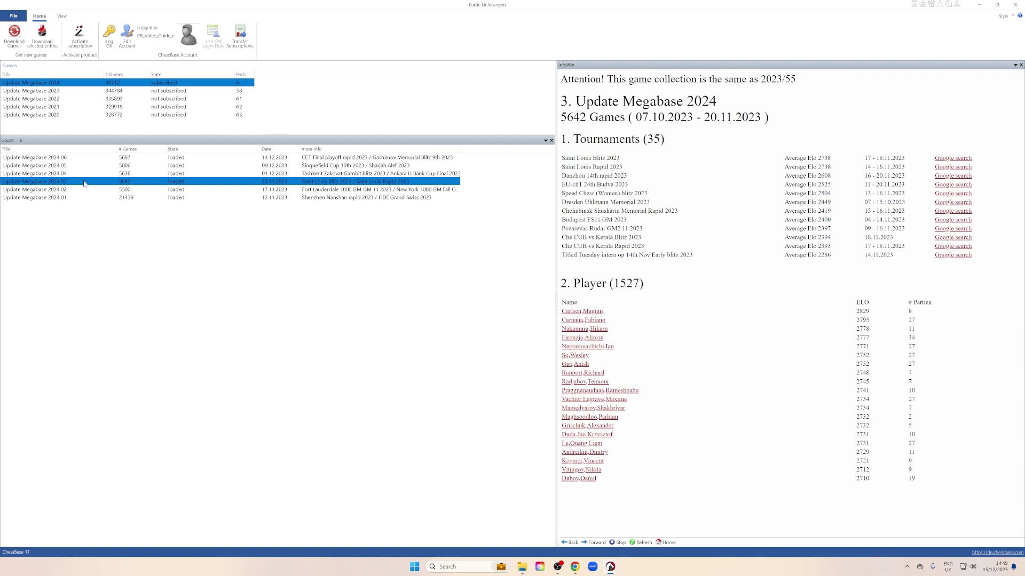
{"action": "left_click", "coordinate": [41, 36]}
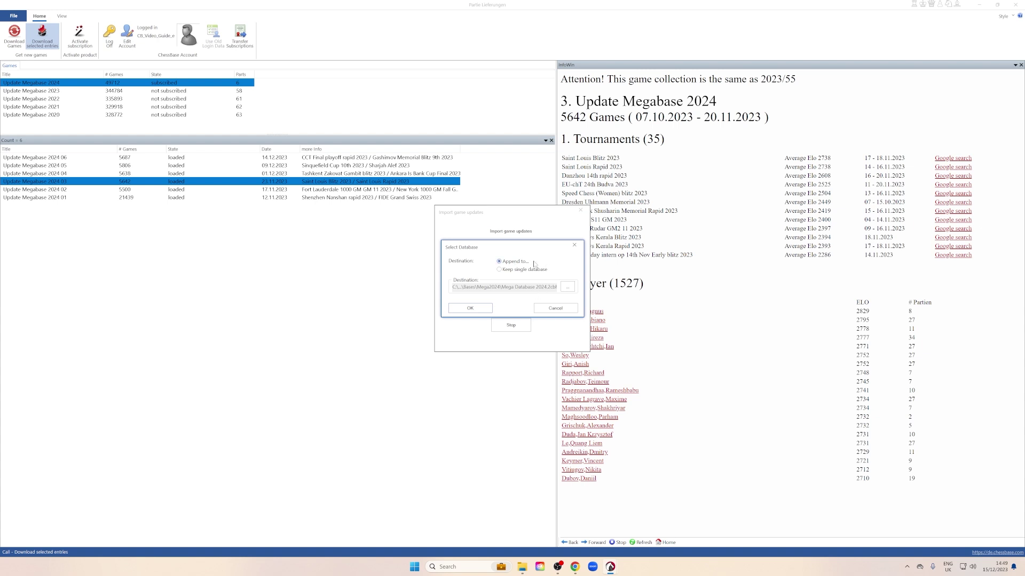
{"action": "left_click", "coordinate": [500, 270]}
{"action": "left_click", "coordinate": [470, 308]}
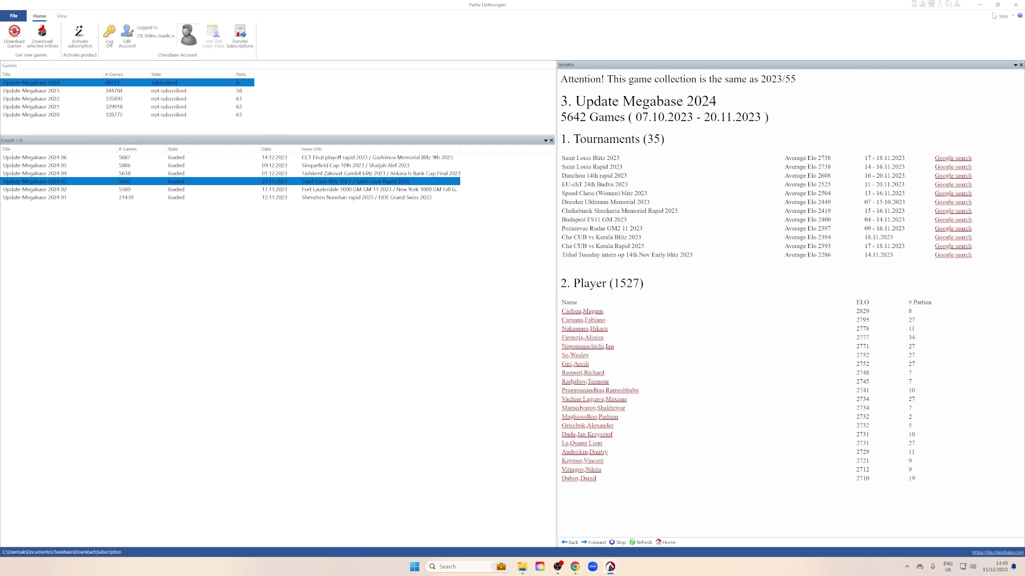
{"action": "left_click", "coordinate": [1014, 6]}
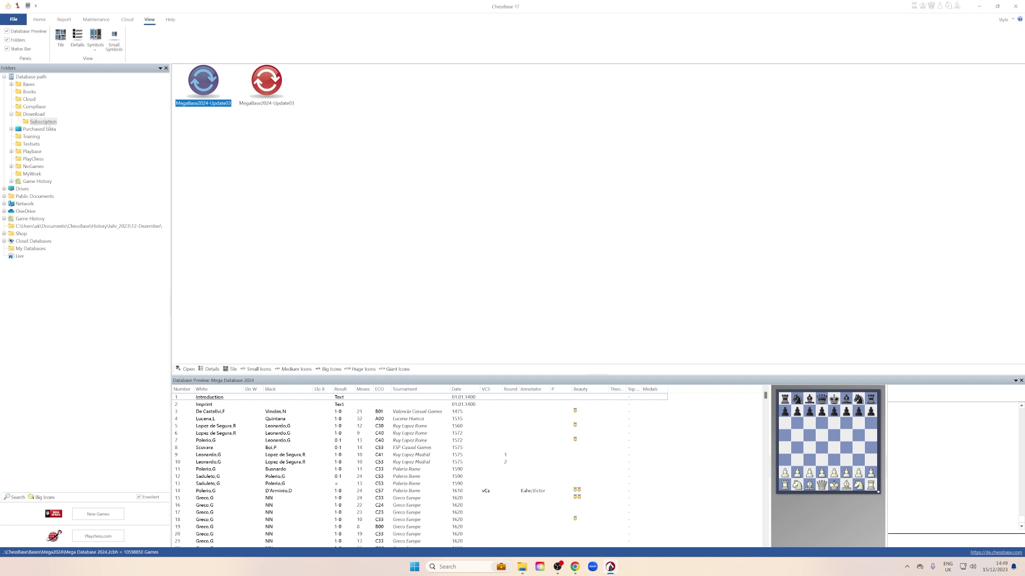
Show the Subscription download folder's databases as a detailed list and widen the title column.
{"action": "left_click", "coordinate": [43, 122]}
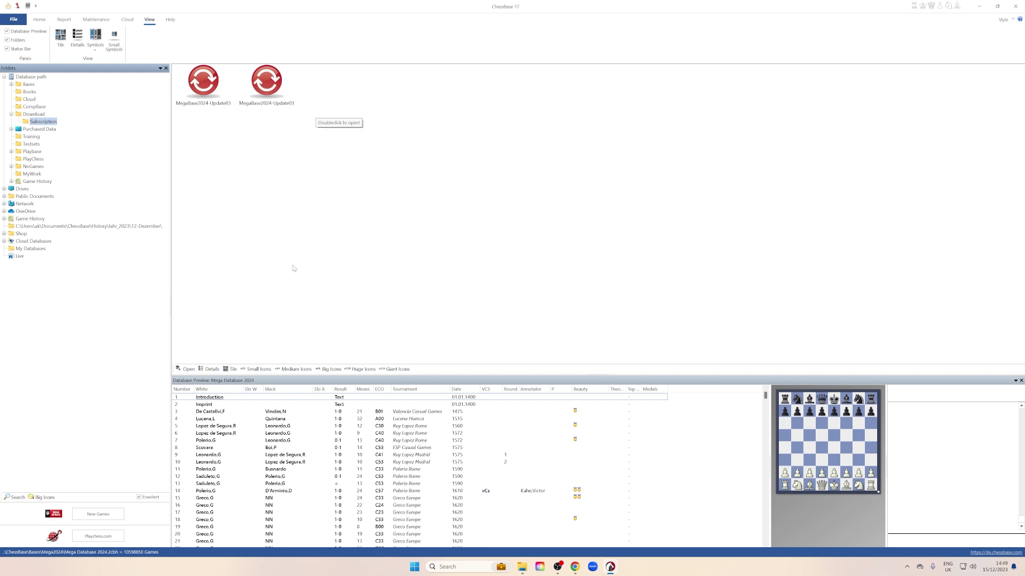
{"action": "left_click", "coordinate": [211, 369]}
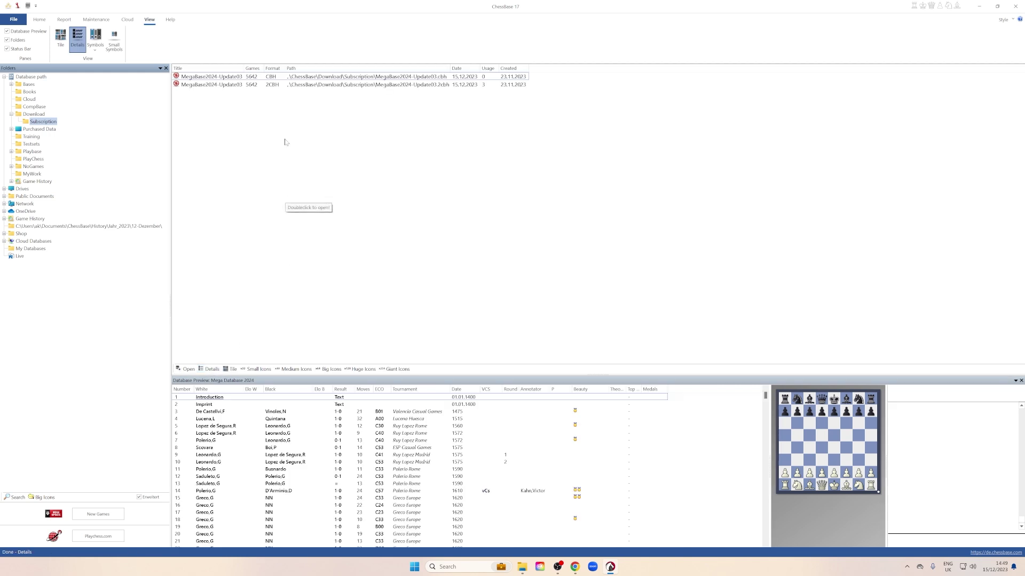
{"action": "left_click_drag", "start_coordinate": [244, 68], "coordinate": [384, 68]}
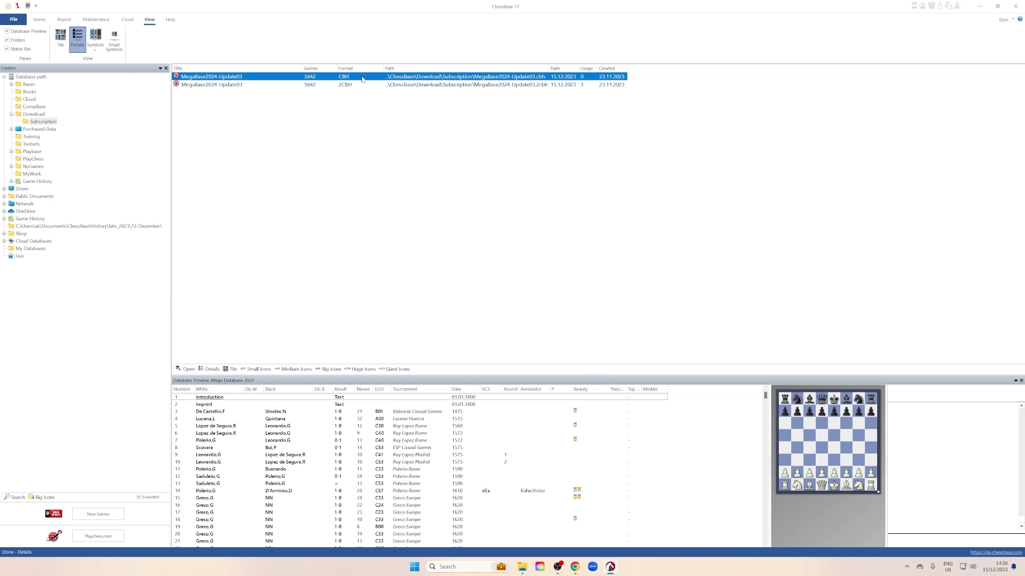
Open the 2CBH version of MegaBase2024-Update03, look through its games, tournaments and players, and return to the database list.
{"action": "left_click", "coordinate": [252, 87]}
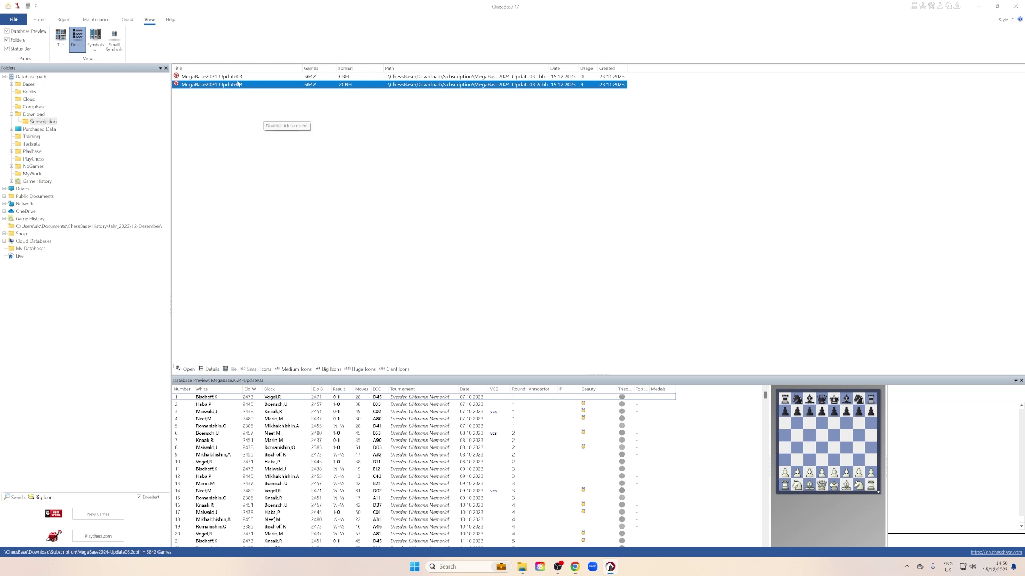
{"action": "double_click", "coordinate": [253, 86]}
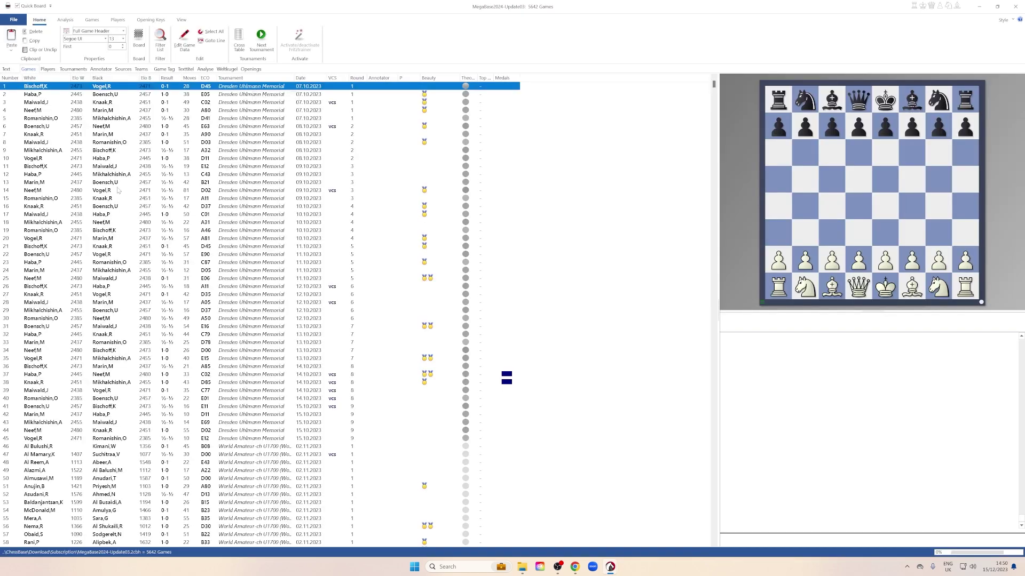
{"action": "left_click", "coordinate": [74, 70]}
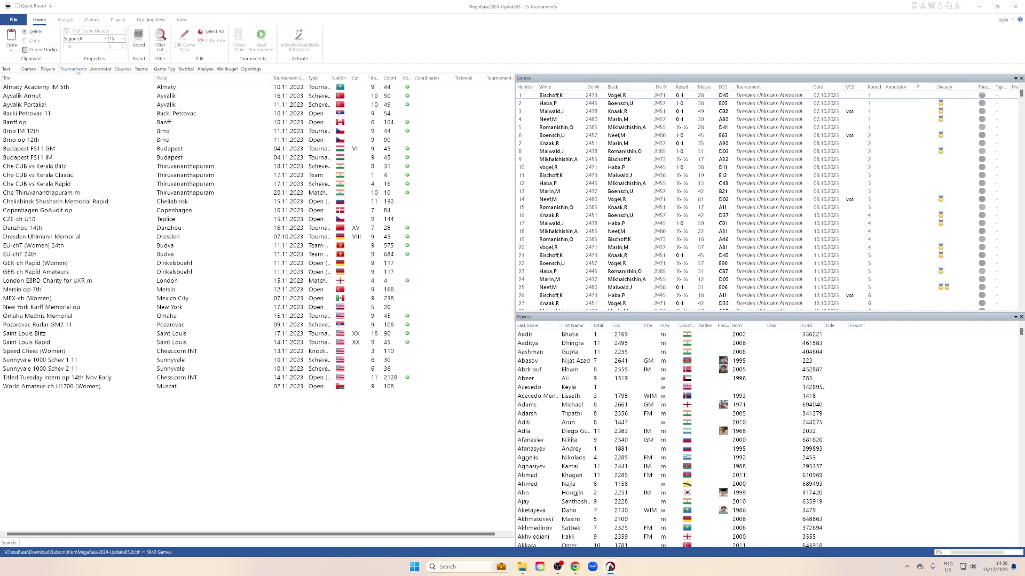
{"action": "left_click", "coordinate": [49, 70]}
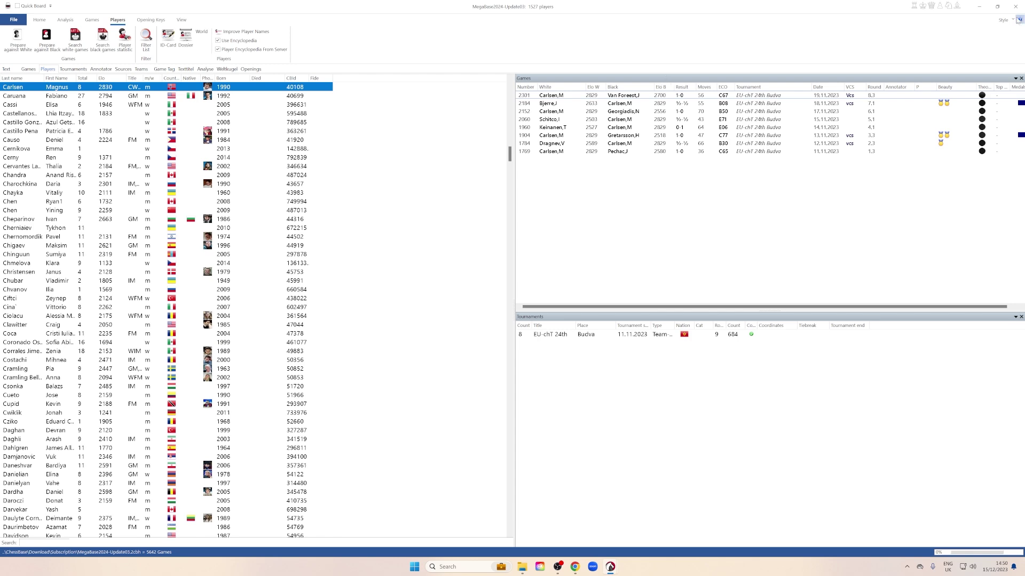
{"action": "left_click", "coordinate": [998, 7]}
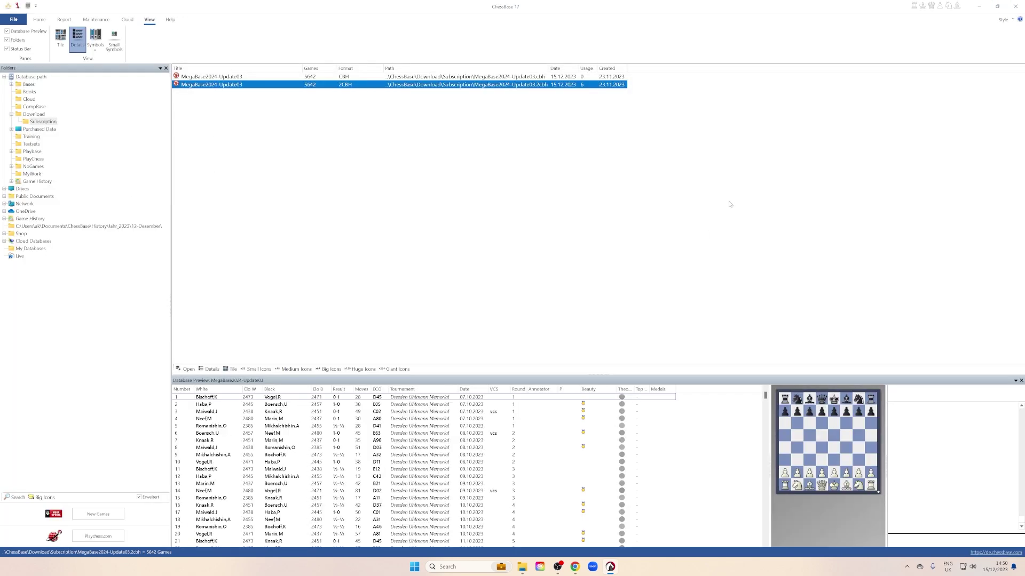